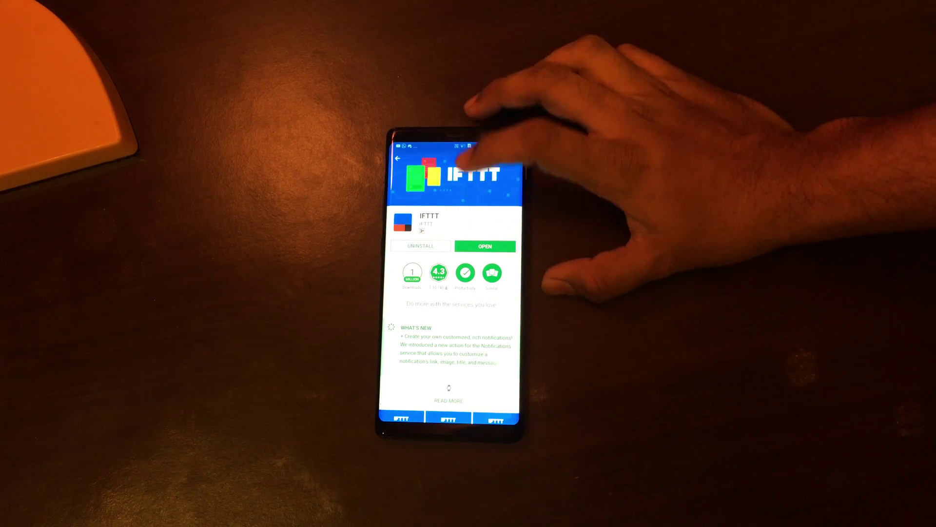
- Launch IFTTT, view My Applets and begin a new blank applet
click(485, 246)
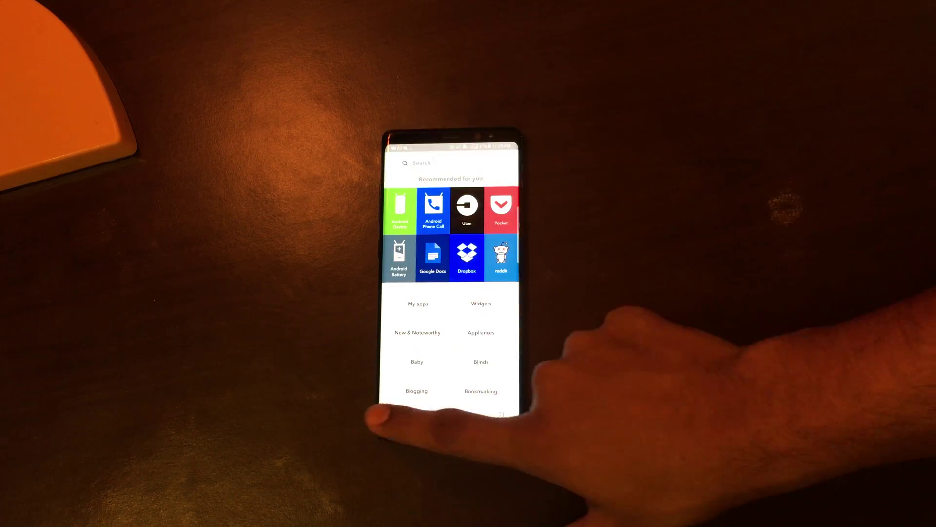
click(396, 415)
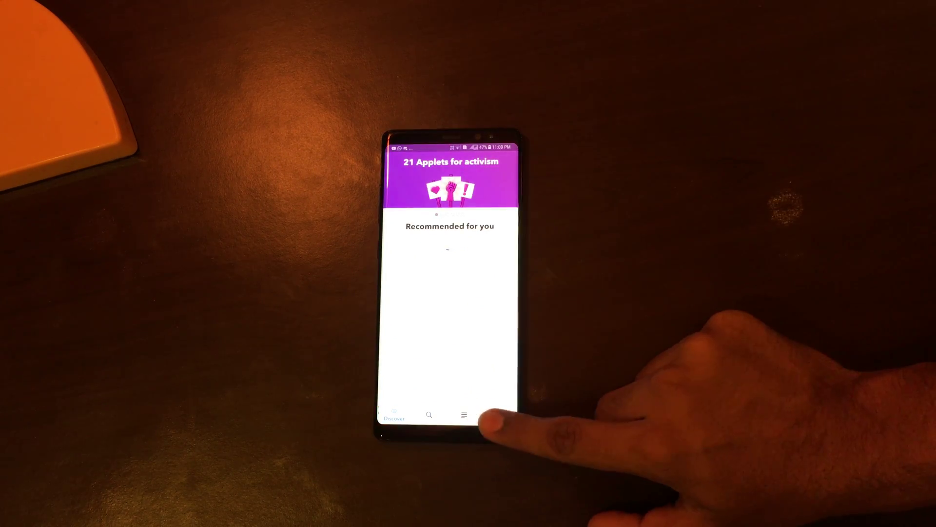
click(499, 415)
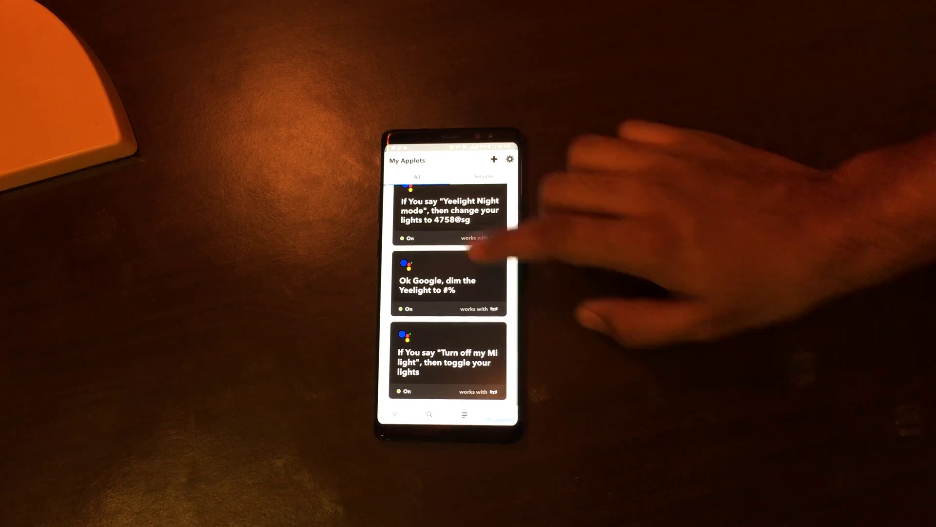
scroll(461, 294, up, 2)
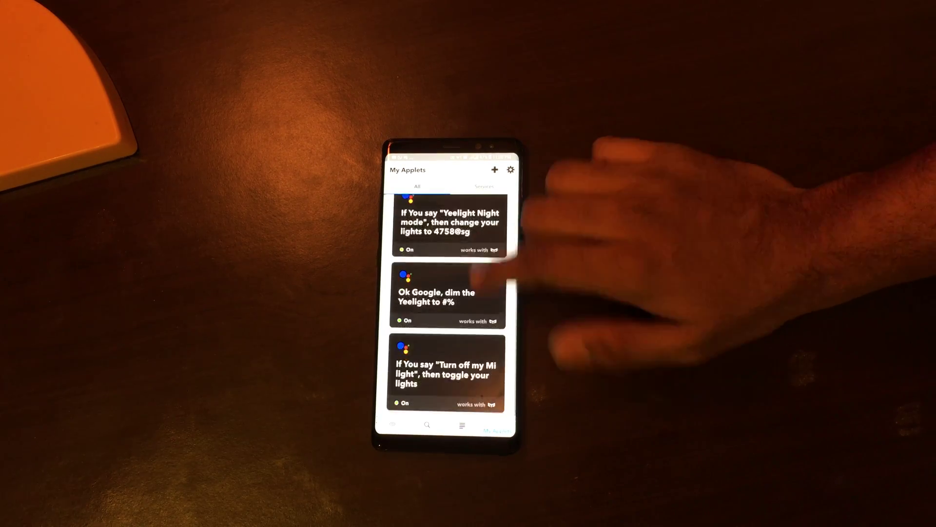
scroll(468, 307, up, 3)
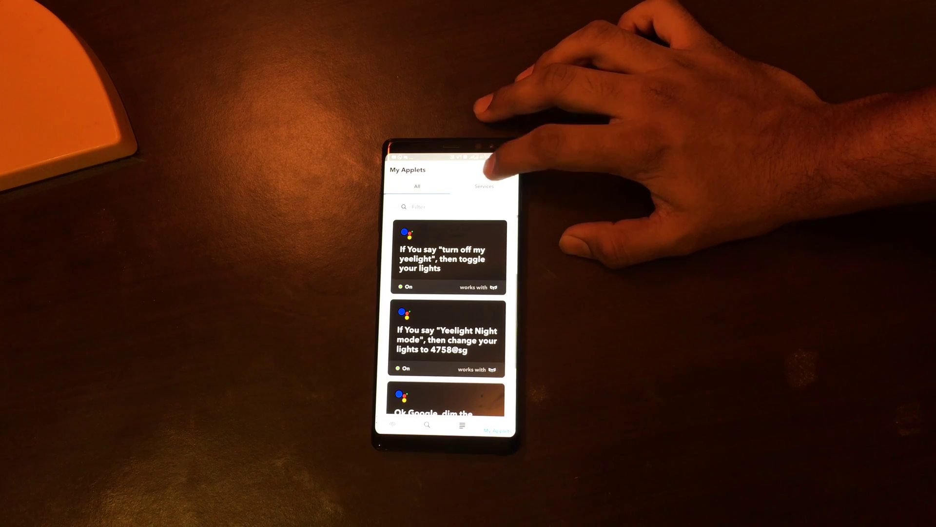
click(505, 169)
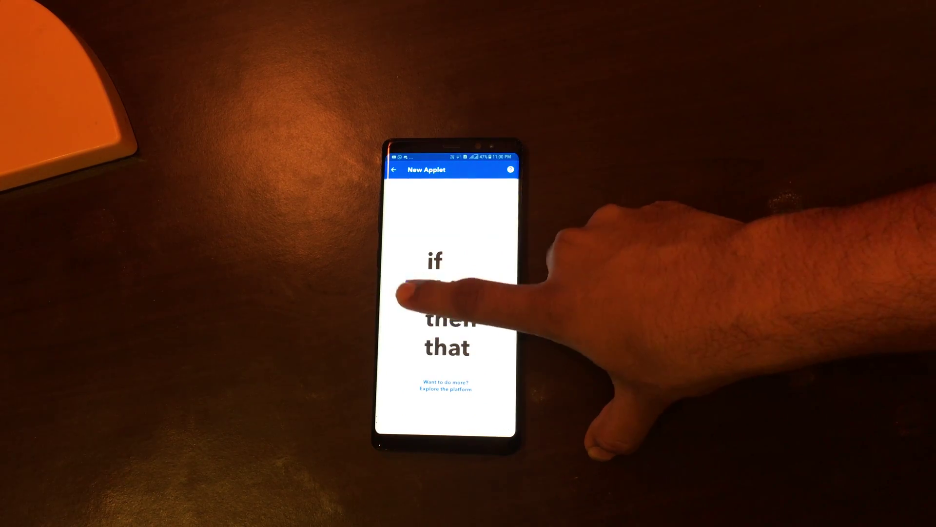
- Search 'g' and pick Google Assistant as the 'this' trigger service
click(401, 293)
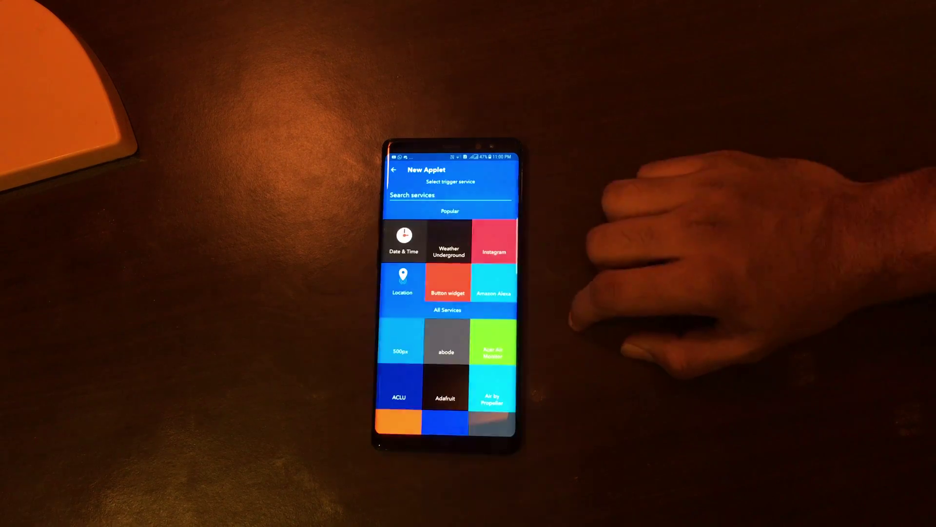
click(450, 186)
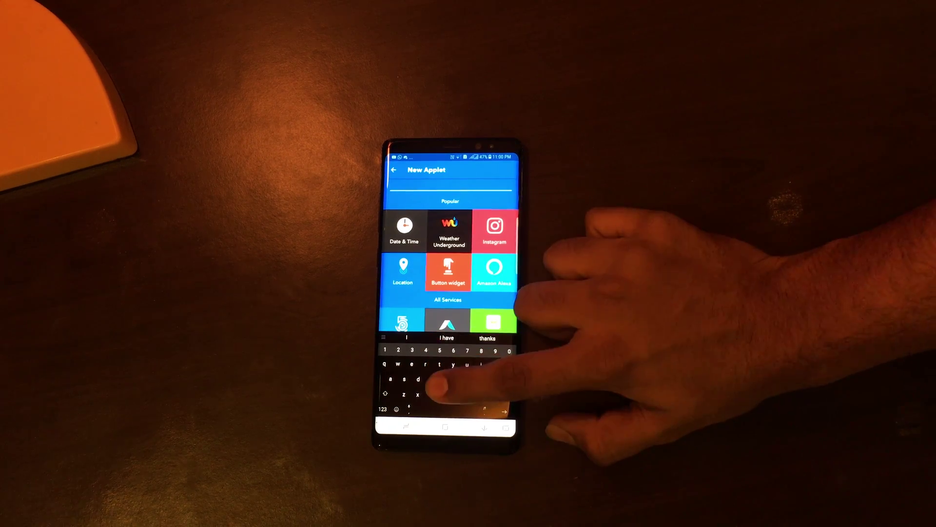
text(g)
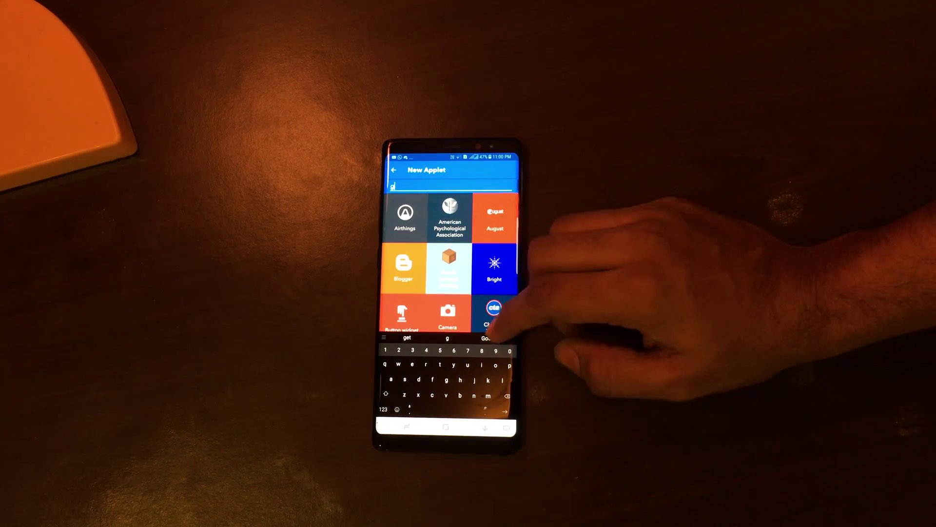
click(487, 338)
click(404, 215)
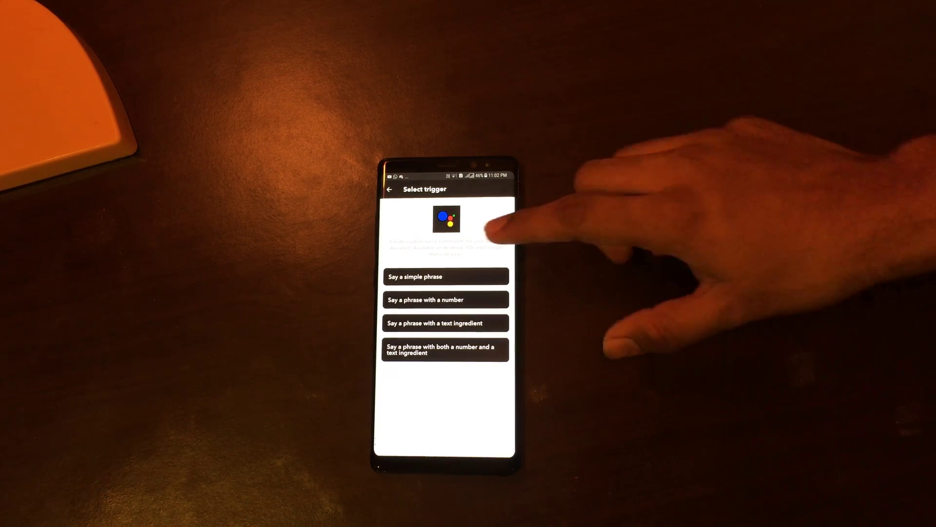
- Save a 'Say a simple phrase' trigger with the phrase "turn off my Mi light"
click(446, 277)
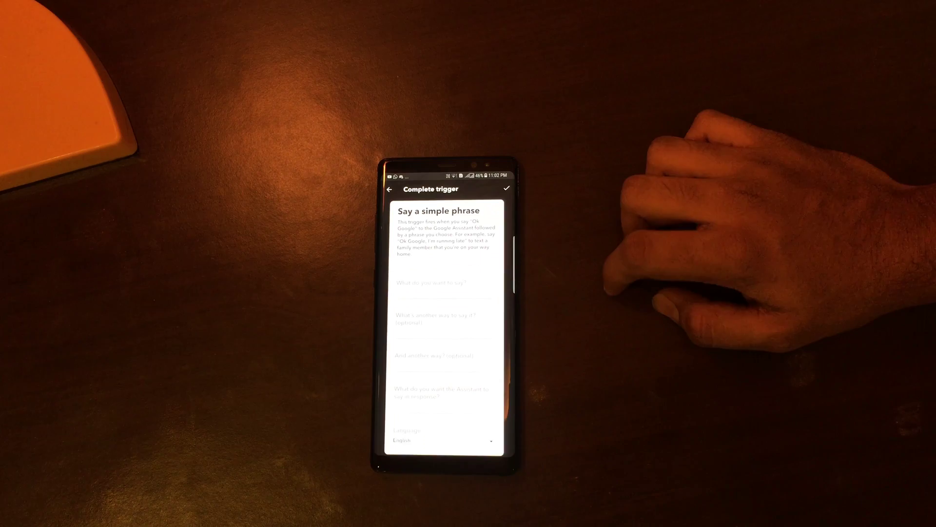
click(439, 287)
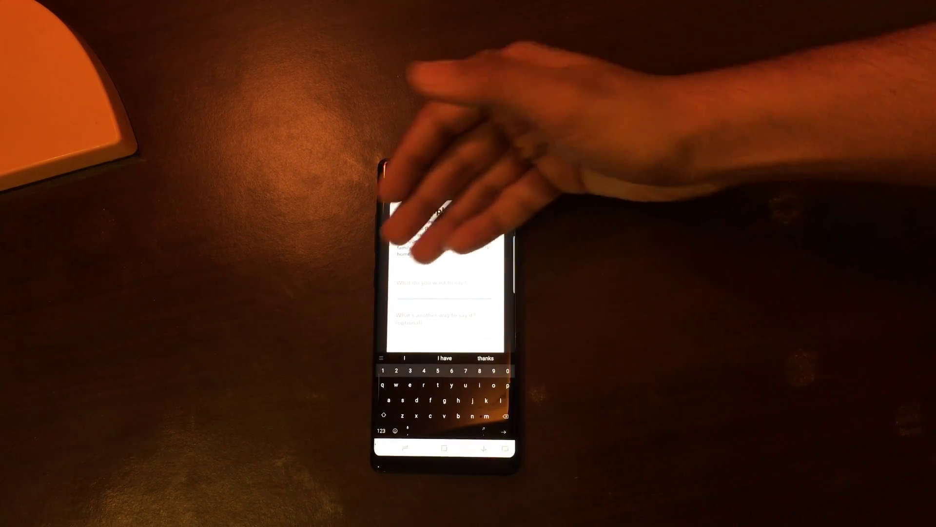
scroll(468, 315, down, 3)
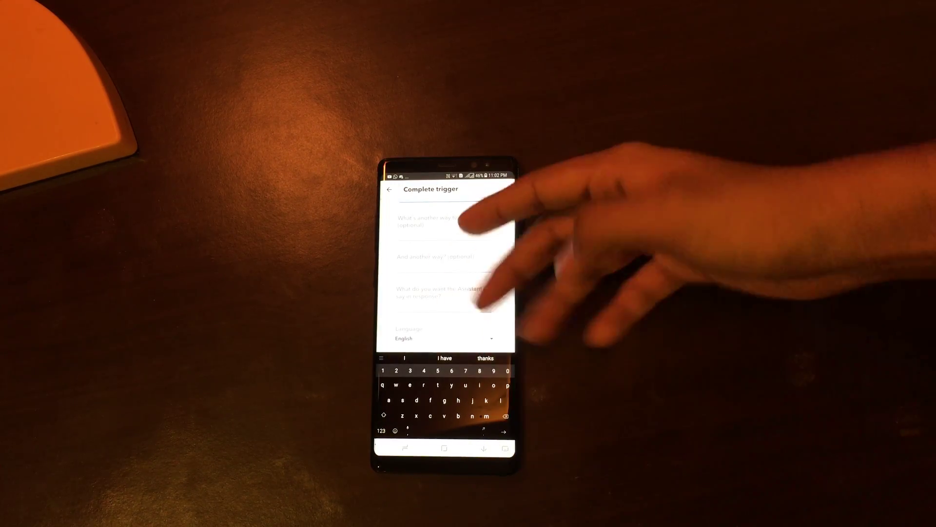
scroll(480, 212, up, 3)
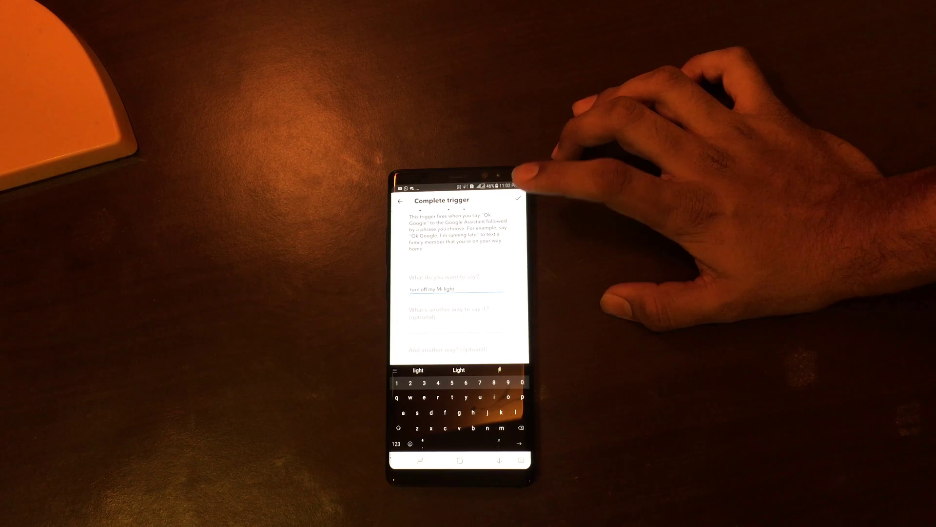
click(517, 198)
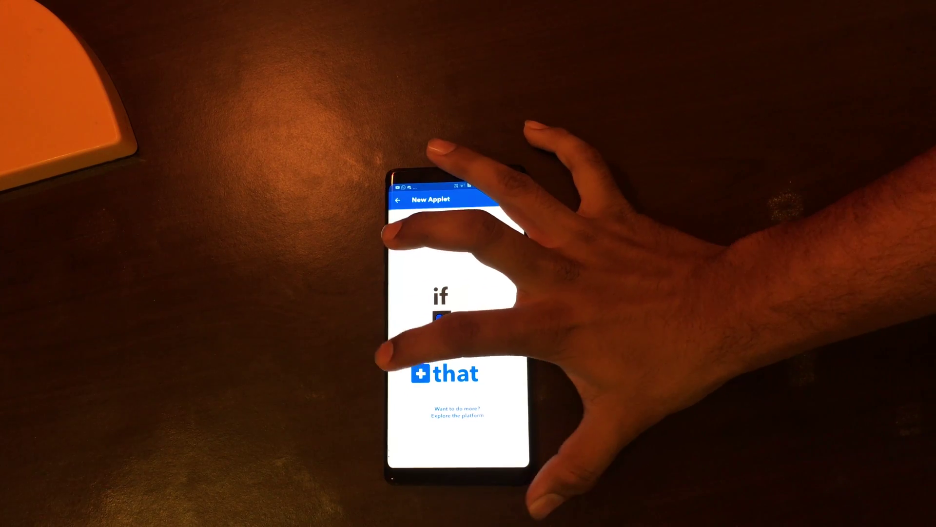
- Pick Yeelight's Toggle lights action set to Off for the Color Bulb and save it
click(445, 373)
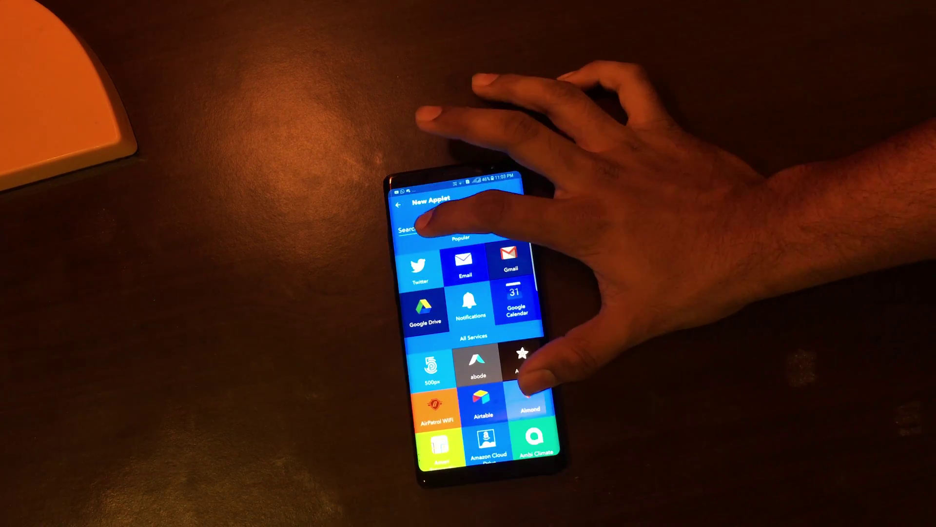
click(410, 229)
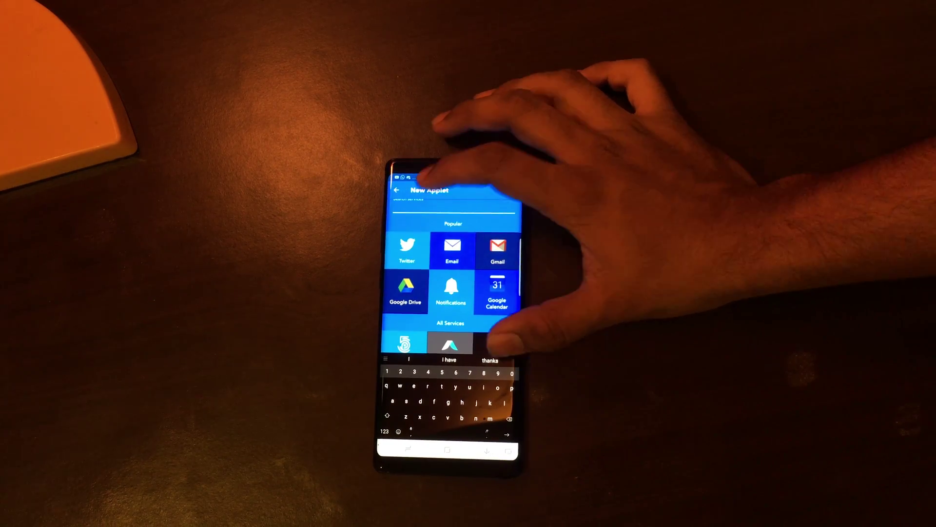
text(h)
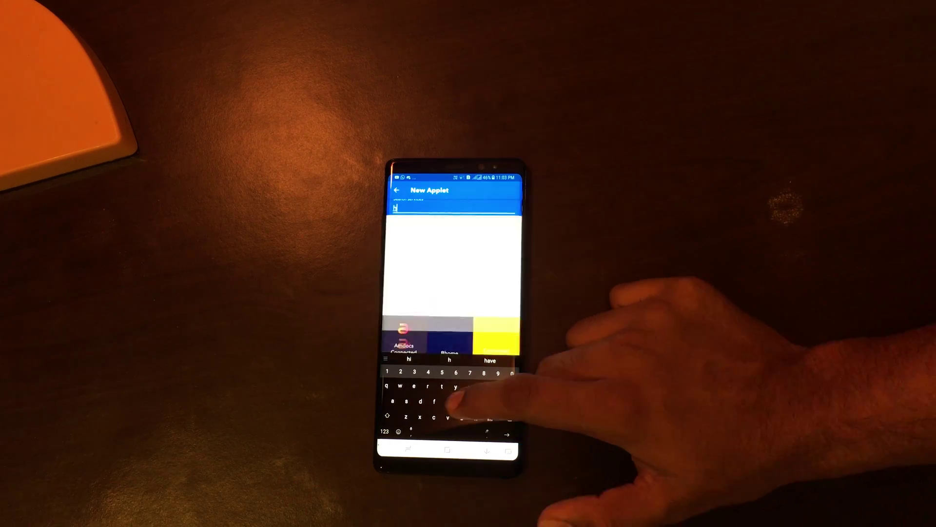
click(405, 236)
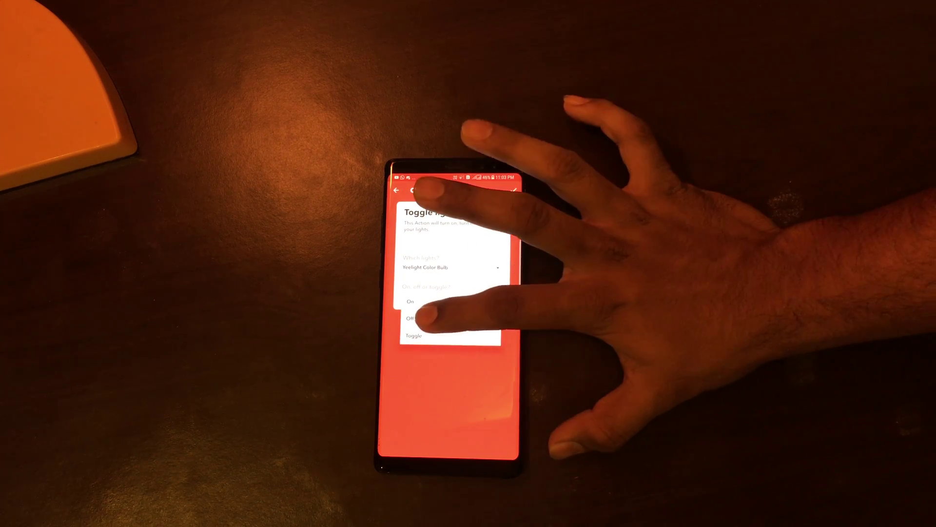
click(422, 317)
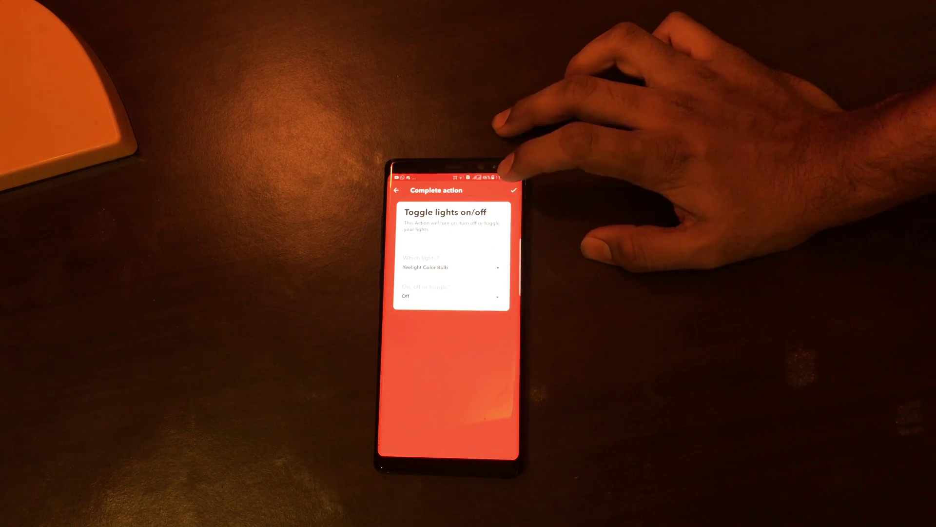
click(514, 191)
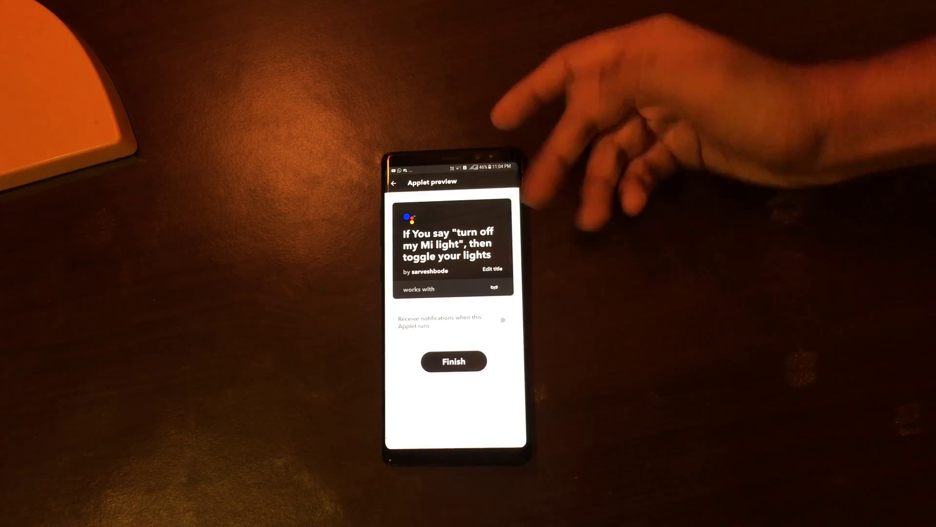
- Finish the applet, check its On toggle and return to My Applets
click(448, 363)
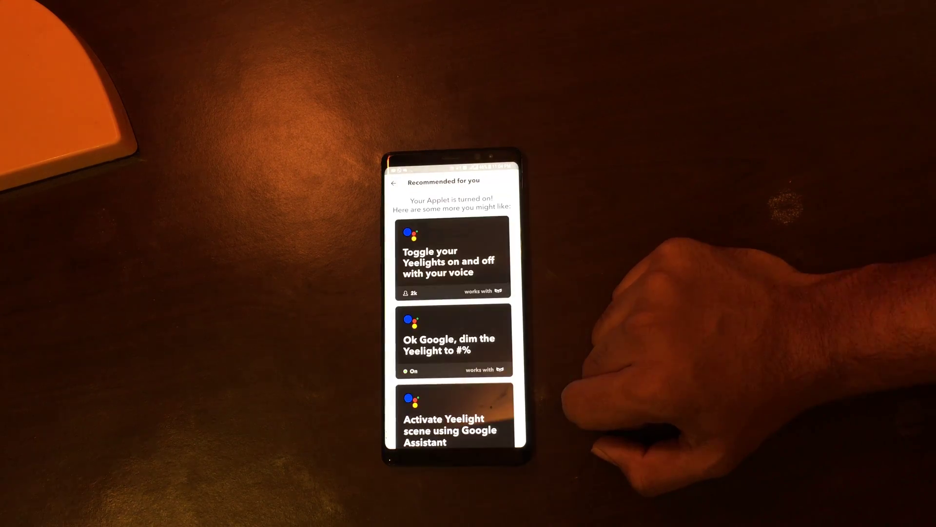
click(394, 182)
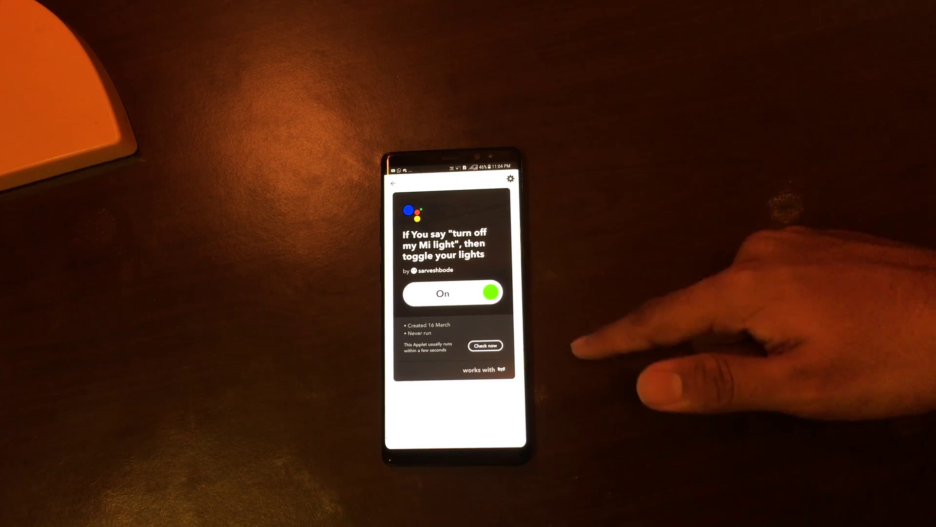
click(394, 183)
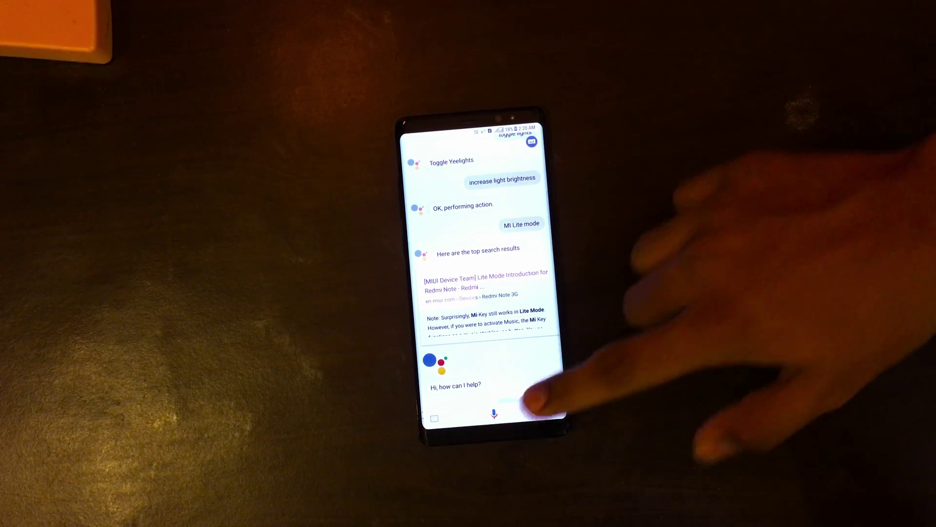
- Give Google Assistant one more voice command before closing it
click(494, 413)
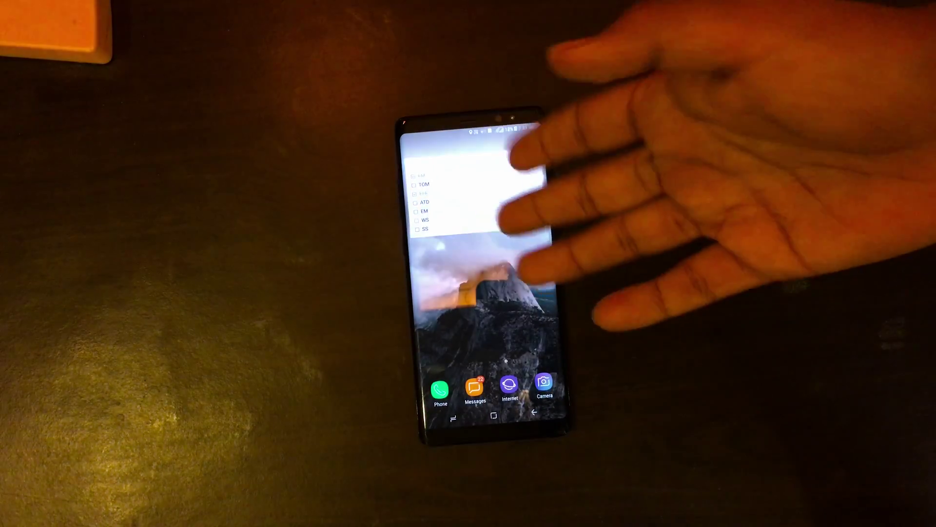